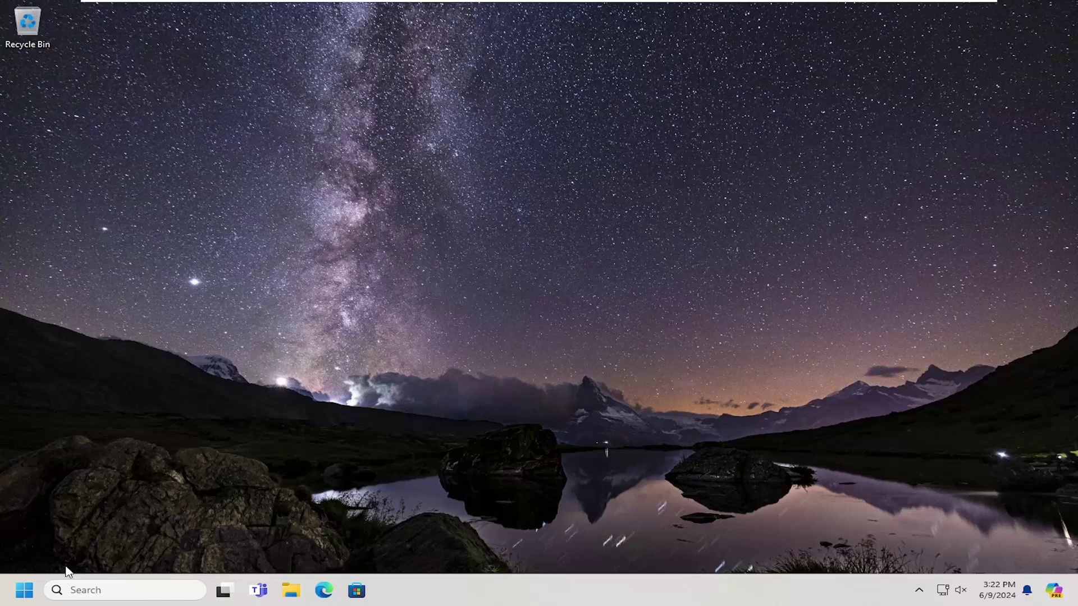
- Search the Start menu for Control Panel and open it in Category view
{"action": "left_click", "coordinate": [26, 589]}
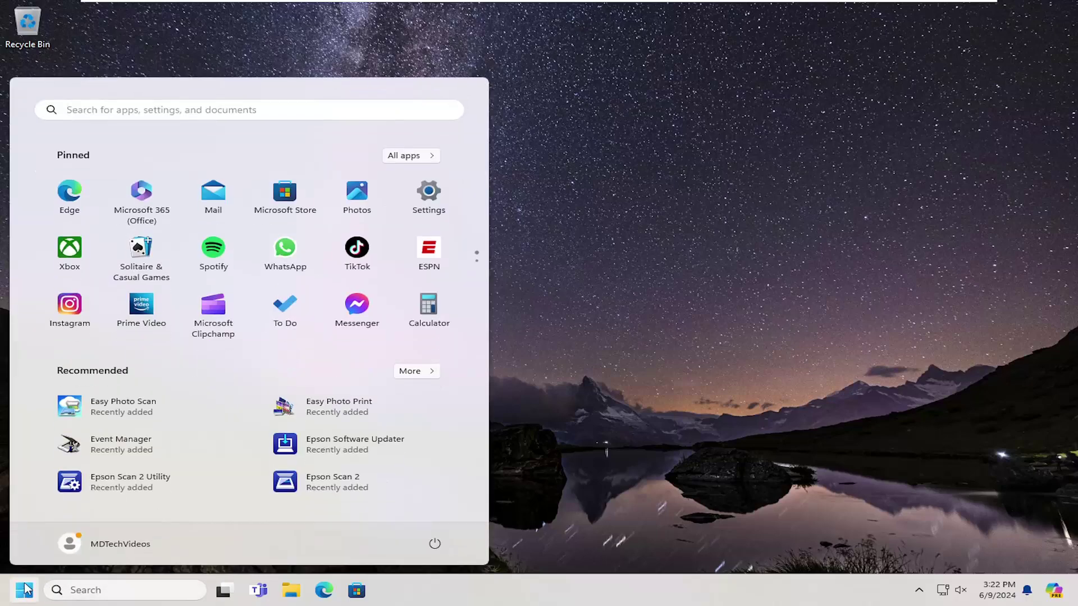
{"action": "type", "text": "control pane"}
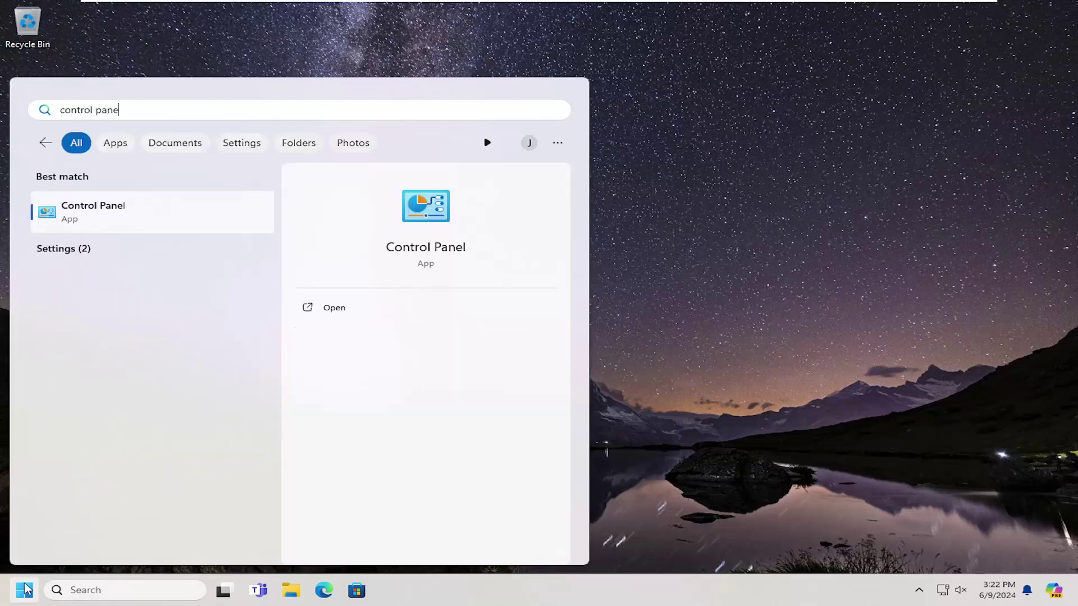
{"action": "type", "text": "l"}
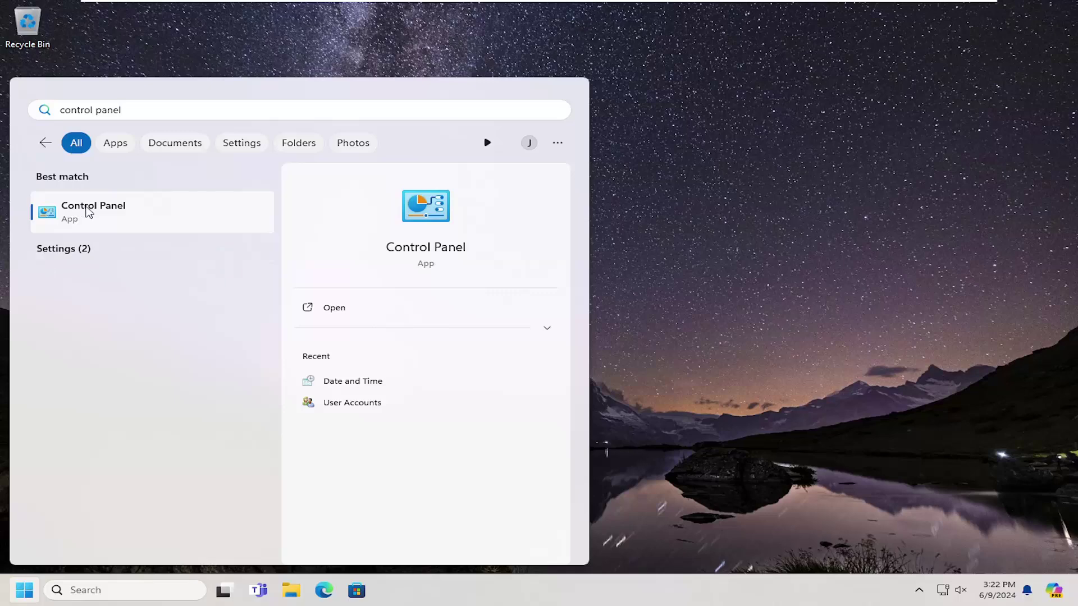
{"action": "left_click", "coordinate": [87, 212]}
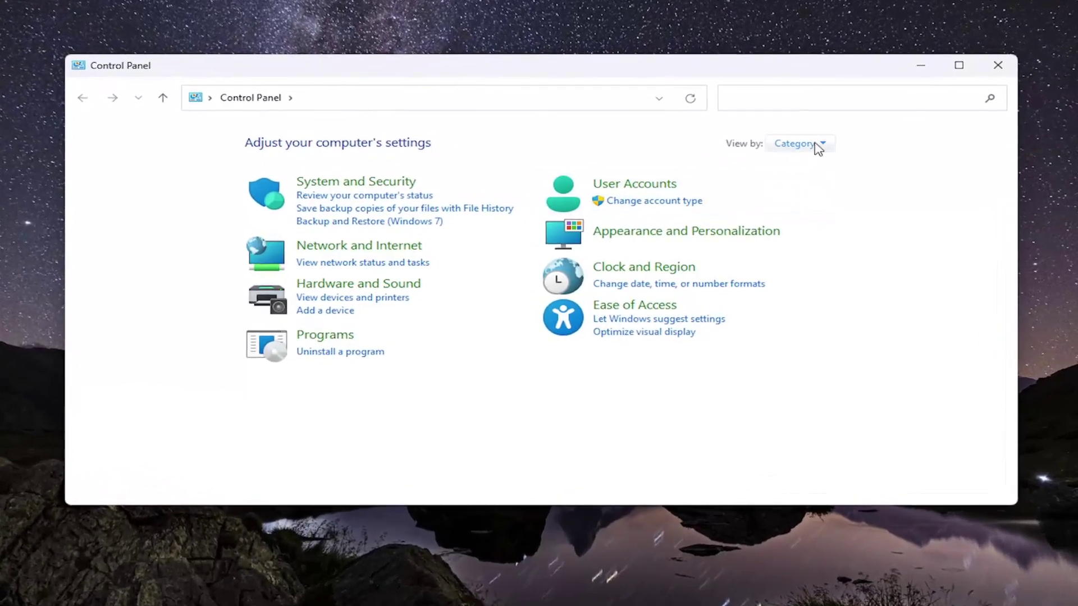
{"action": "left_click", "coordinate": [816, 147]}
{"action": "left_click", "coordinate": [813, 164]}
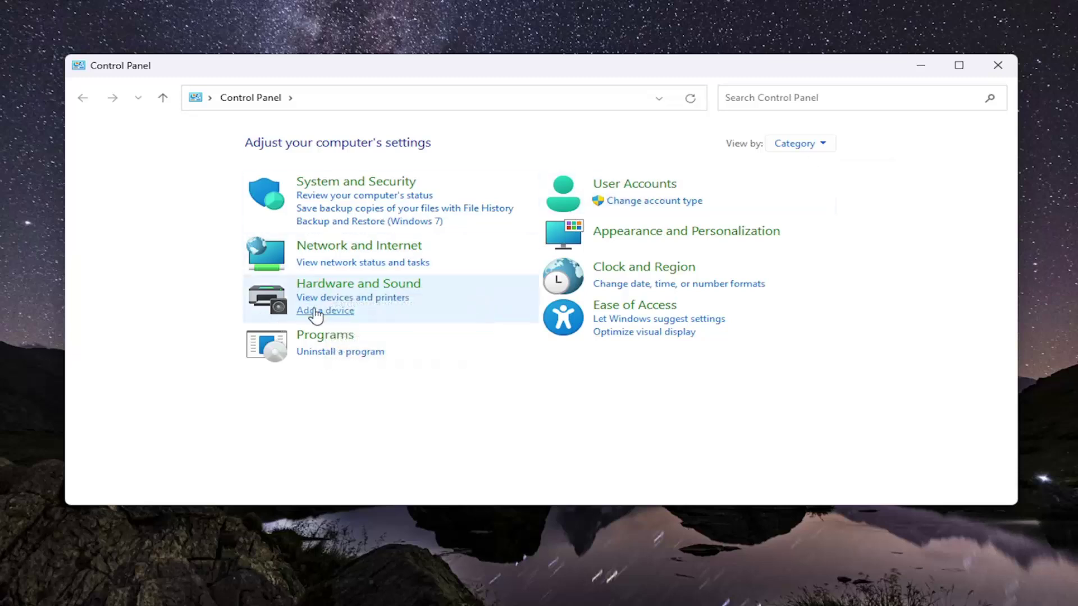
- Go through Devices and printers and Printers & scanners to the HP LaserJet Professional P1102
{"action": "left_click", "coordinate": [401, 308]}
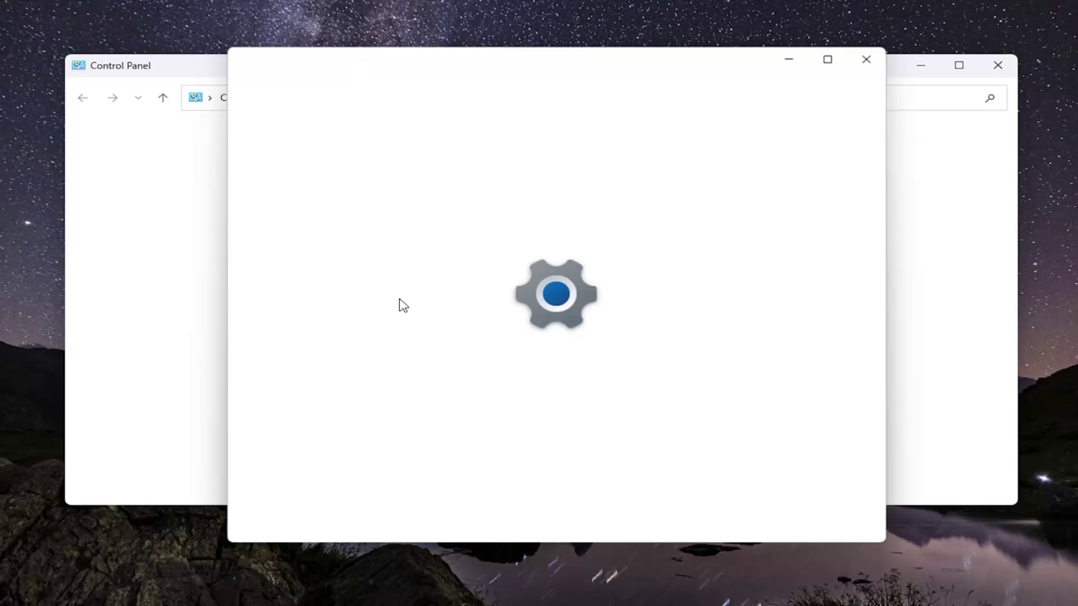
{"action": "scroll", "coordinate": [458, 278], "scroll_direction": "down", "scroll_amount": 1}
{"action": "scroll", "coordinate": [405, 320], "scroll_direction": "down", "scroll_amount": 1}
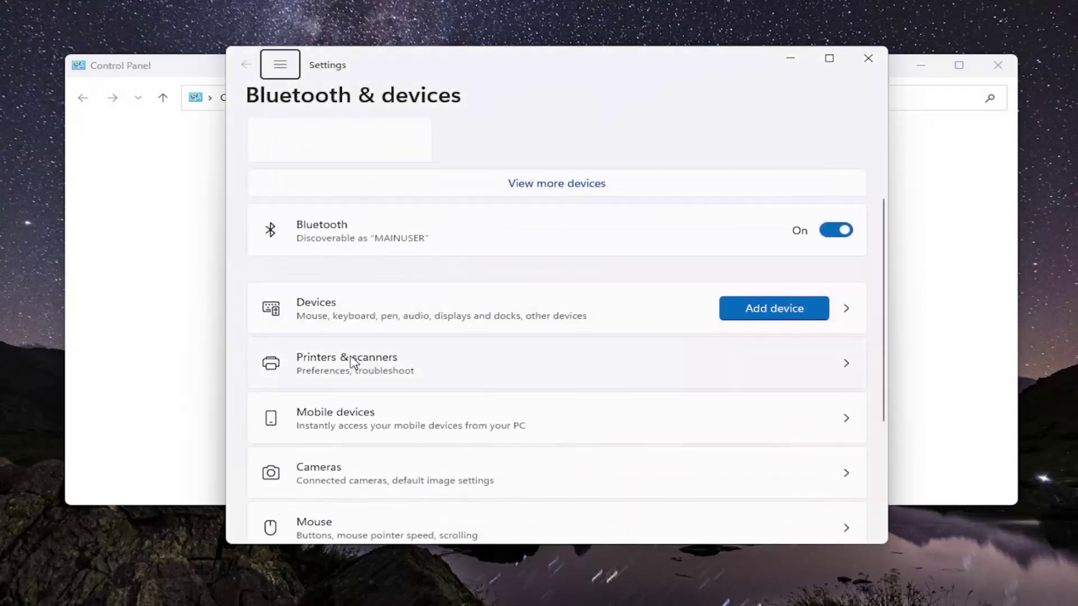
{"action": "left_click", "coordinate": [349, 371]}
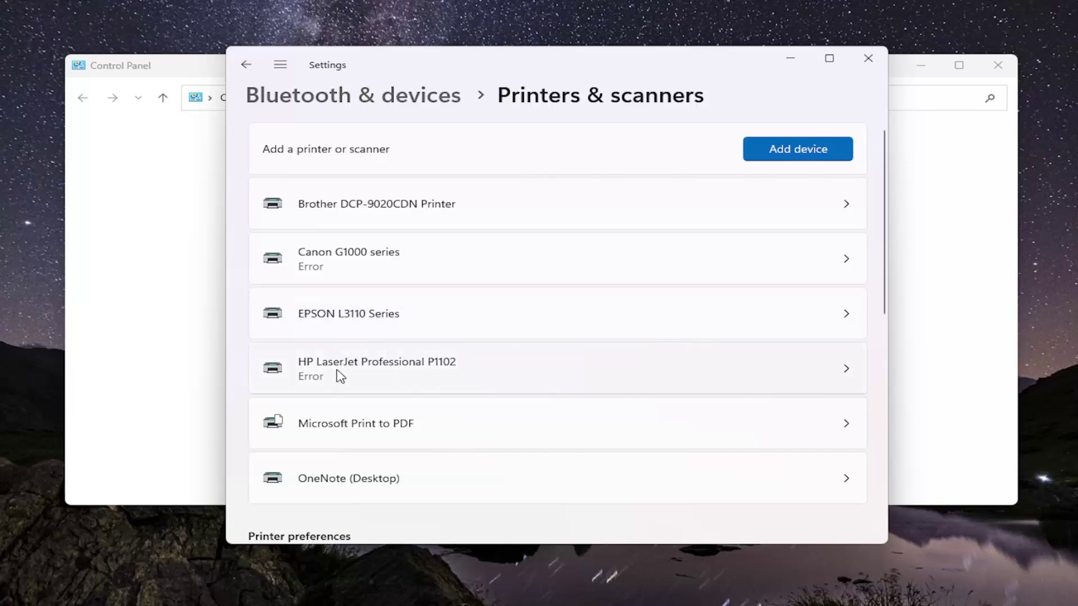
{"action": "left_click", "coordinate": [339, 376]}
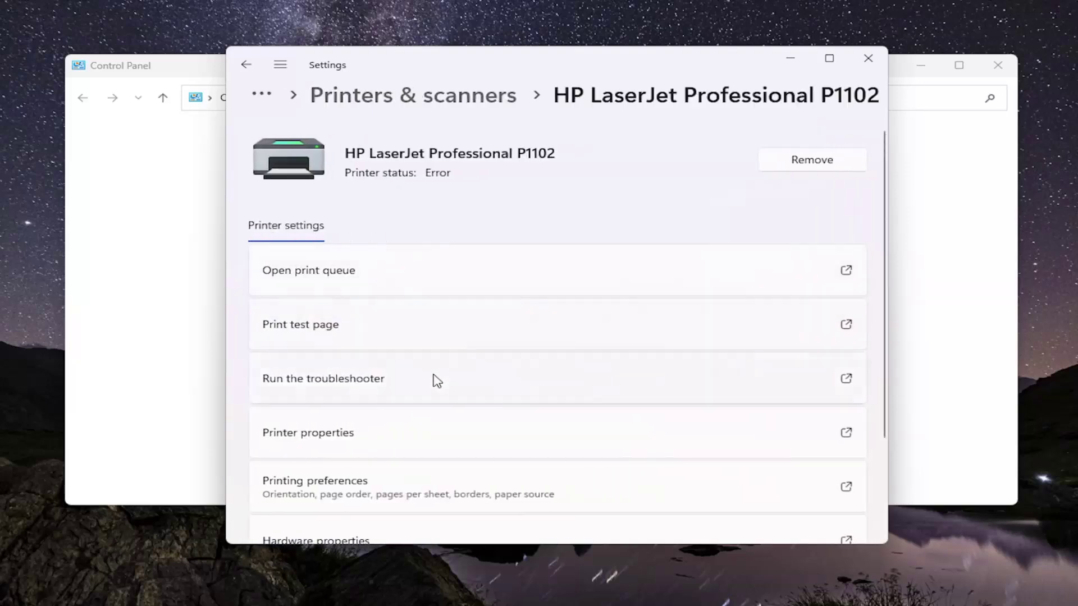
{"action": "scroll", "coordinate": [371, 404], "scroll_direction": "down", "scroll_amount": 2}
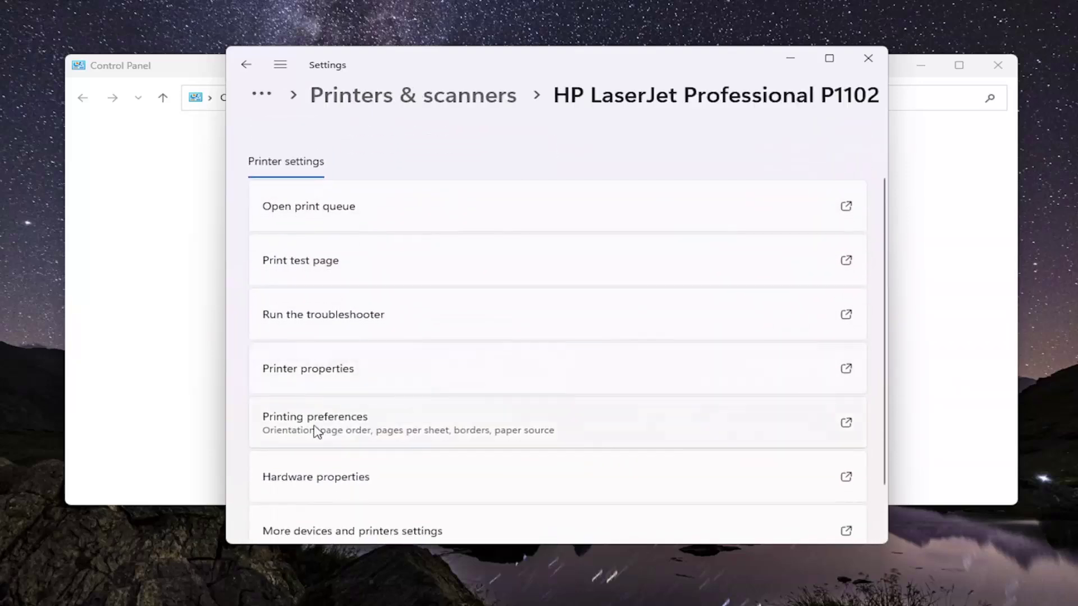
- In Printing preferences, choose Envelope under Paper/Quality 'Type is:', then Apply and OK
{"action": "left_click", "coordinate": [371, 434]}
{"action": "mouse_move", "coordinate": [558, 192]}
{"action": "left_mouse_down"}
{"action": "mouse_move", "coordinate": [529, 181]}
{"action": "mouse_move", "coordinate": [487, 120]}
{"action": "left_mouse_up"}
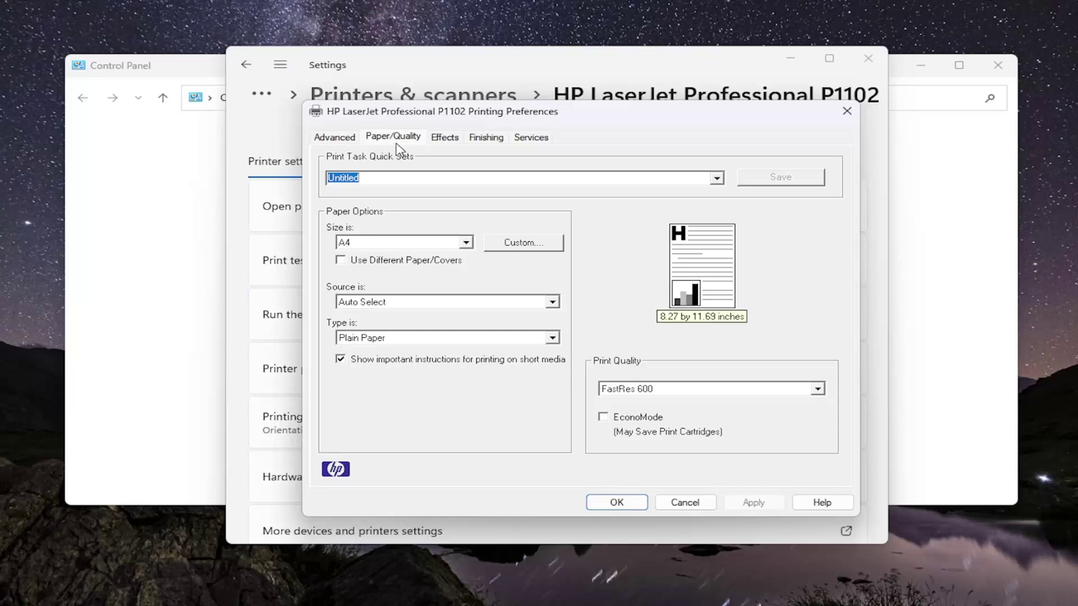
{"action": "left_click", "coordinate": [339, 335]}
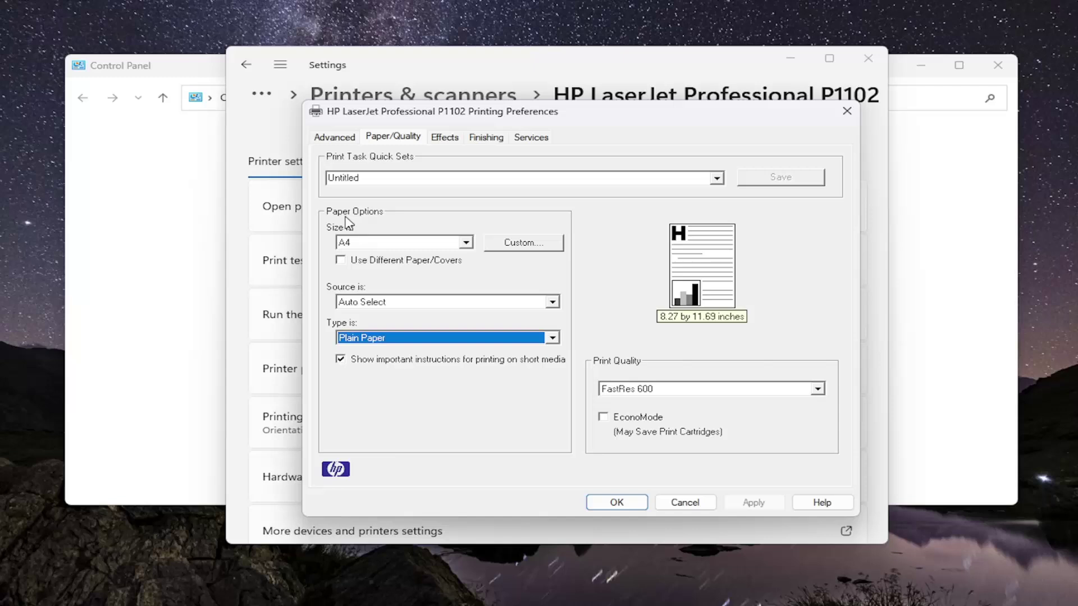
{"action": "left_click", "coordinate": [364, 341]}
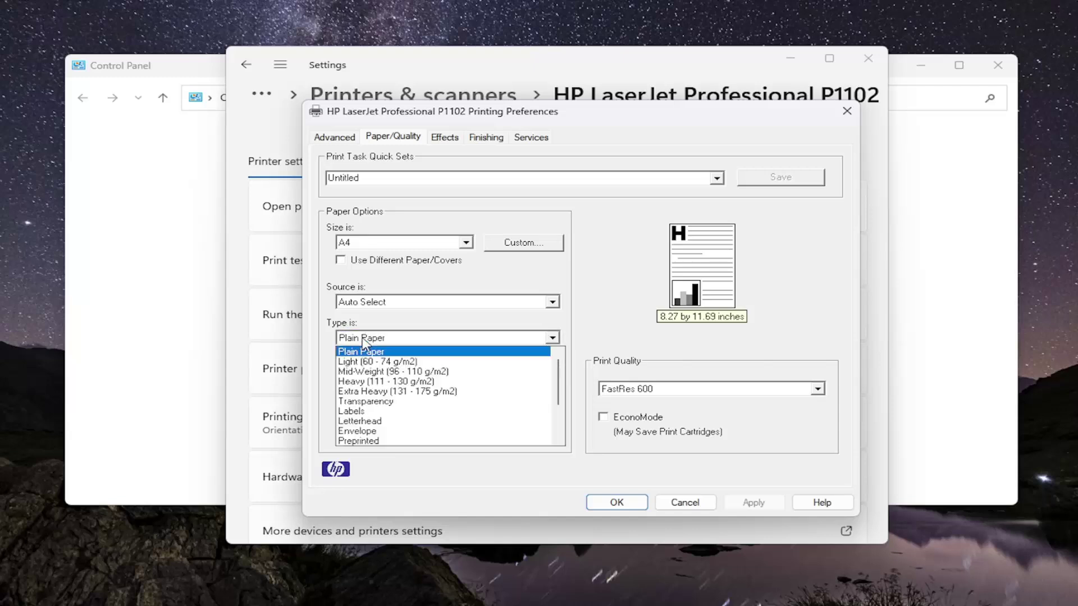
{"action": "left_click", "coordinate": [394, 431]}
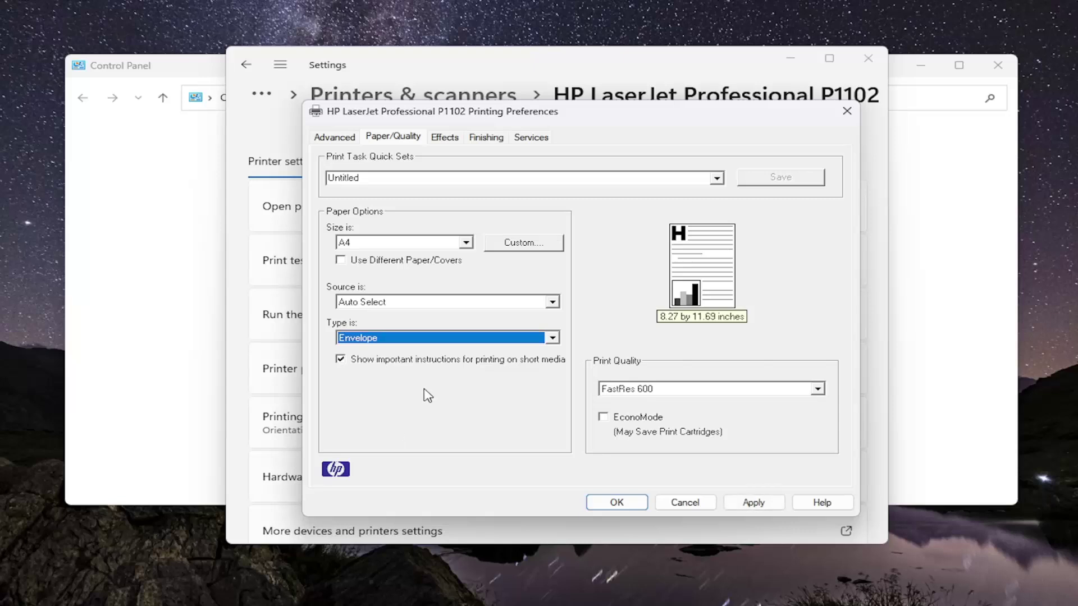
{"action": "left_click", "coordinate": [762, 503]}
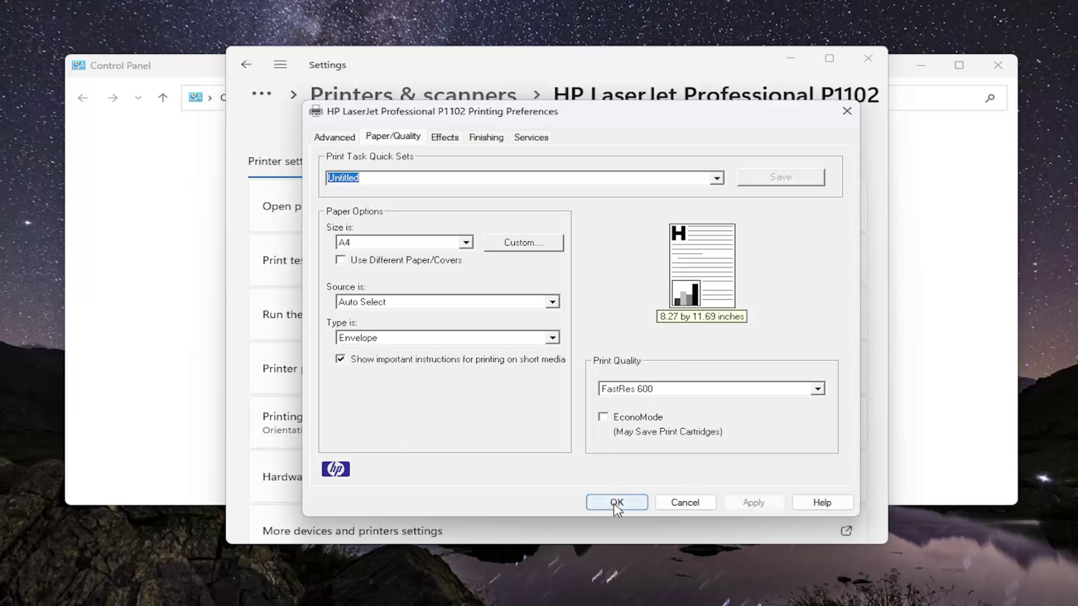
{"action": "left_click", "coordinate": [616, 506]}
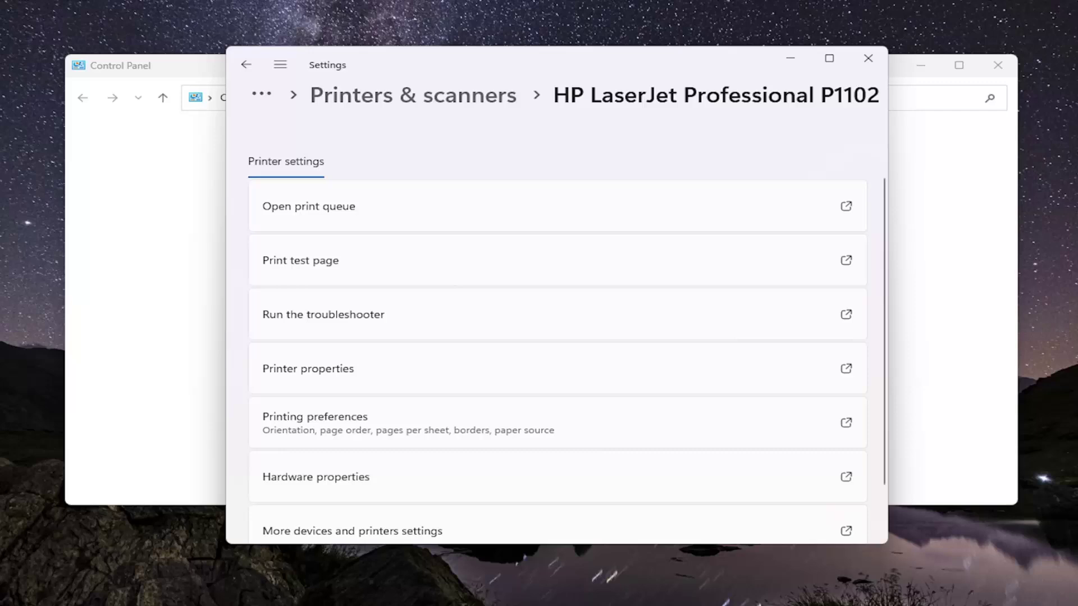